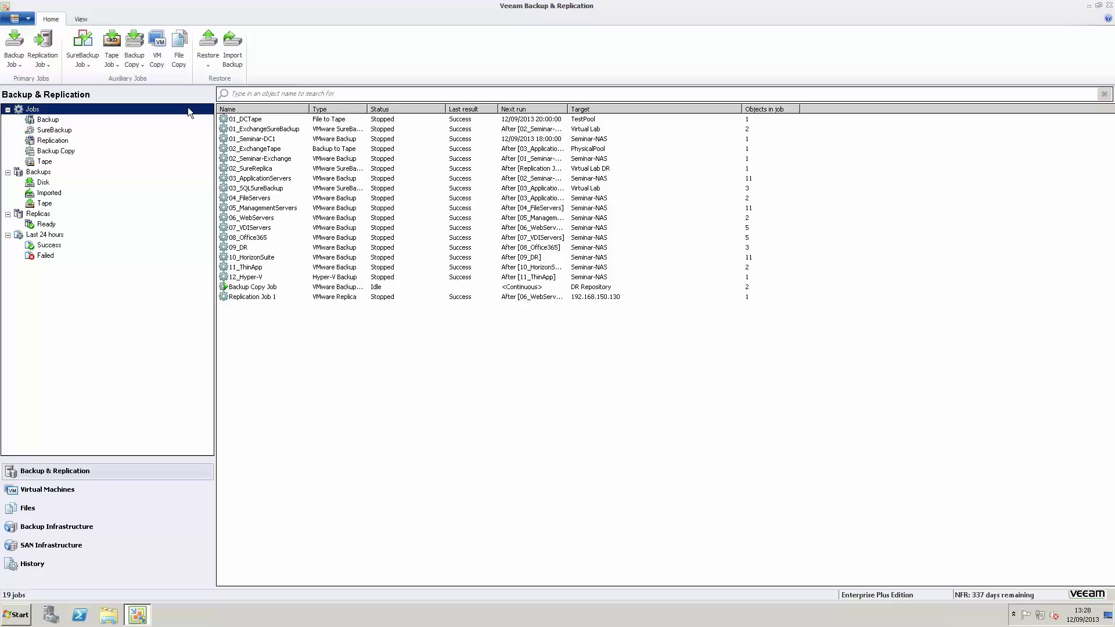
# Open the Backup Copy dropdown on the Home ribbon to see the platform choices
pyautogui.click(132, 49)
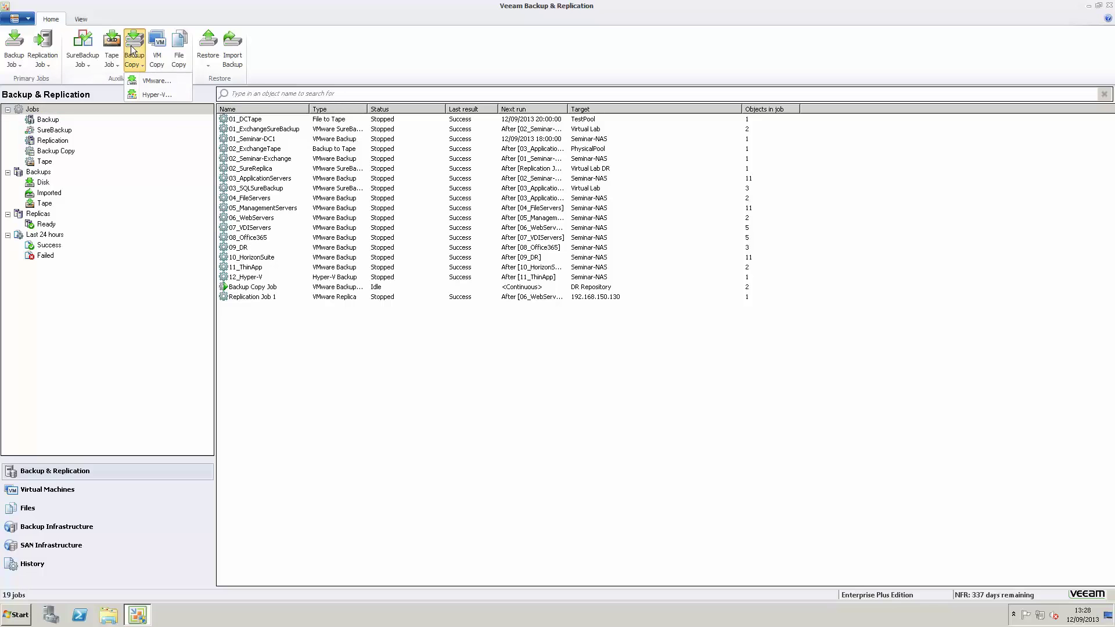
# Start a VMware copy job named 'New Backup Copy Job', trimming the trailing number, copying every 1 hour
pyautogui.click(139, 80)
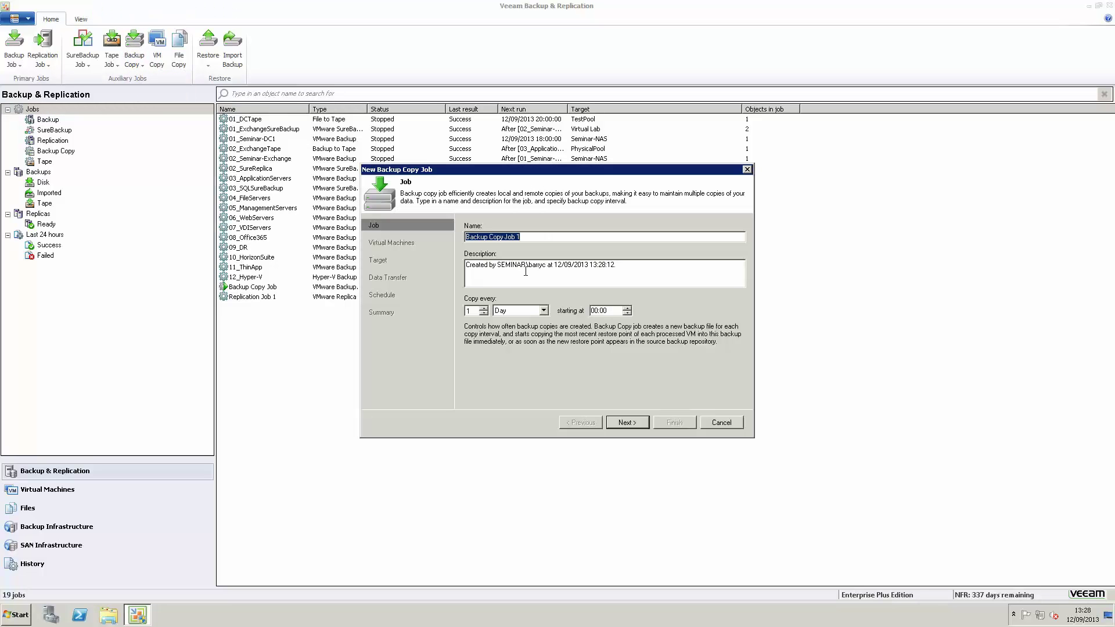
pyautogui.press('End')
pyautogui.press('BackSpace')
pyautogui.press('BackSpace')
pyautogui.write('New')
pyautogui.click(515, 311)
pyautogui.click(505, 332)
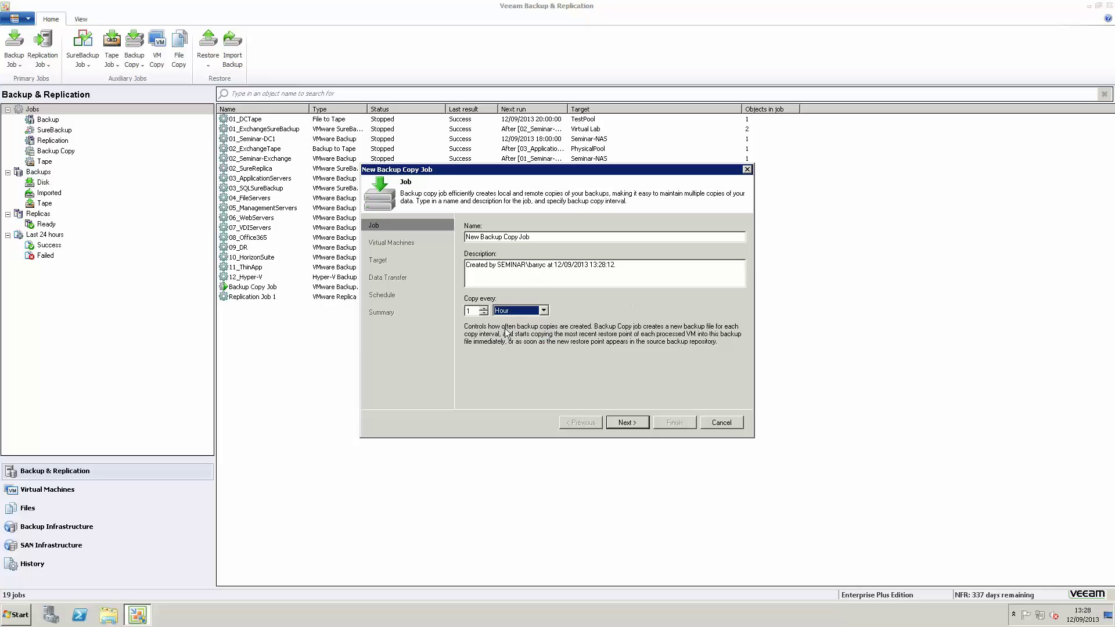
# Add the seminar-embotics VM from the 03_ApplicationServers backup to the job
pyautogui.click(634, 422)
pyautogui.click(722, 237)
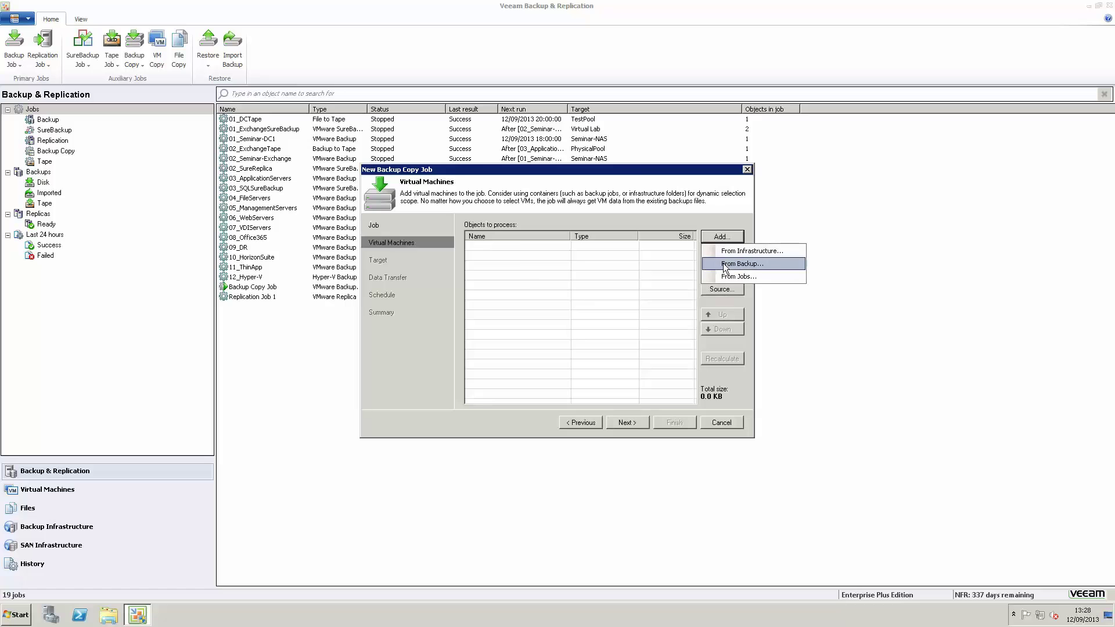
pyautogui.click(724, 262)
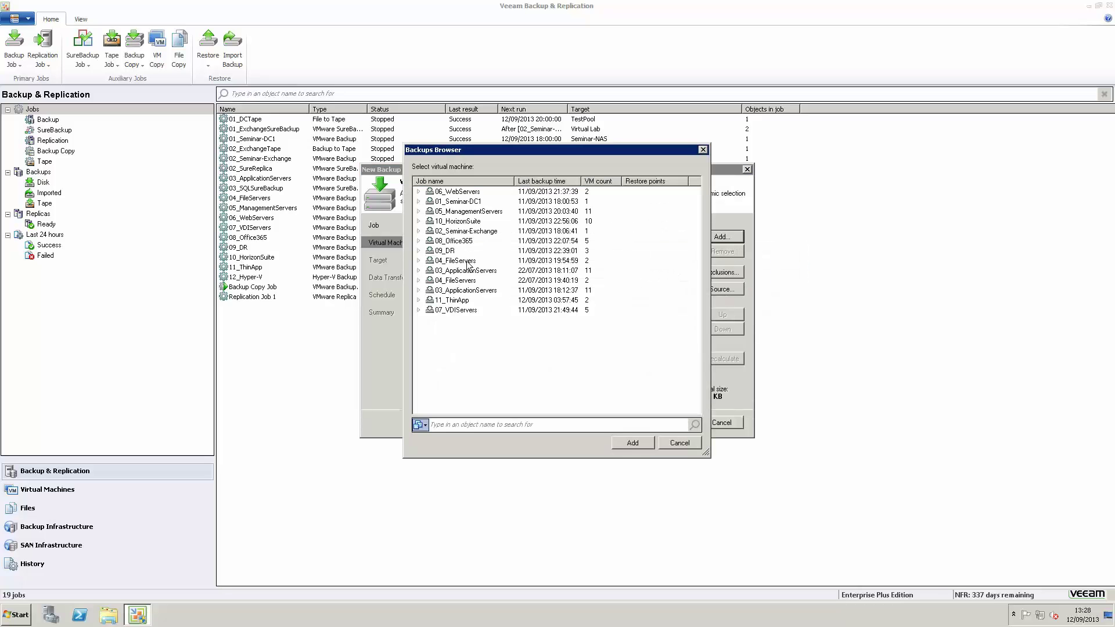
pyautogui.click(419, 290)
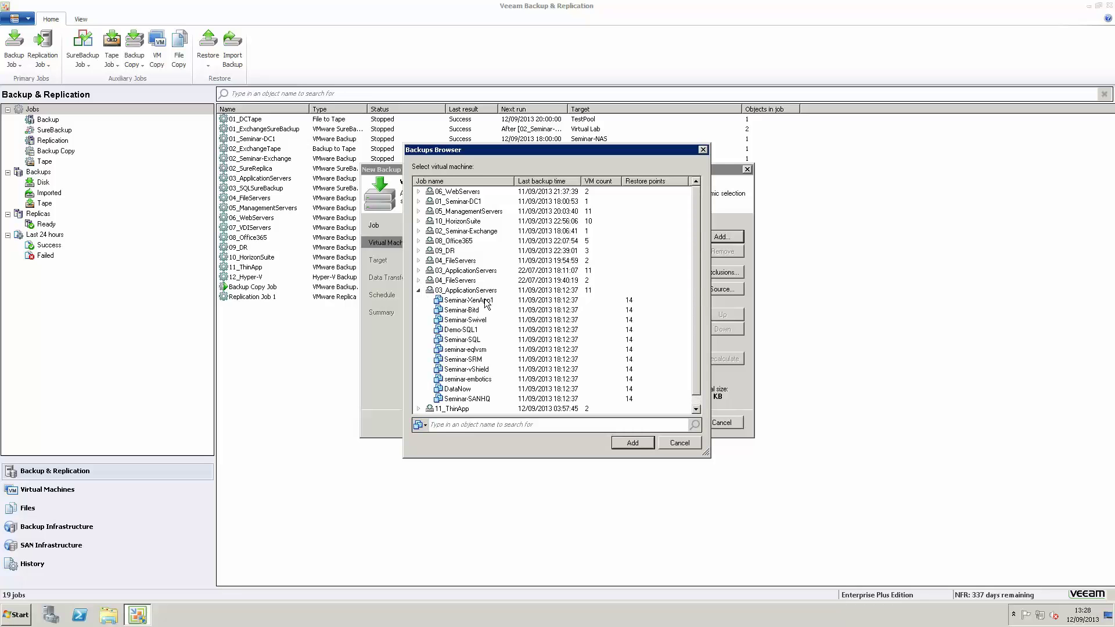
pyautogui.click(478, 379)
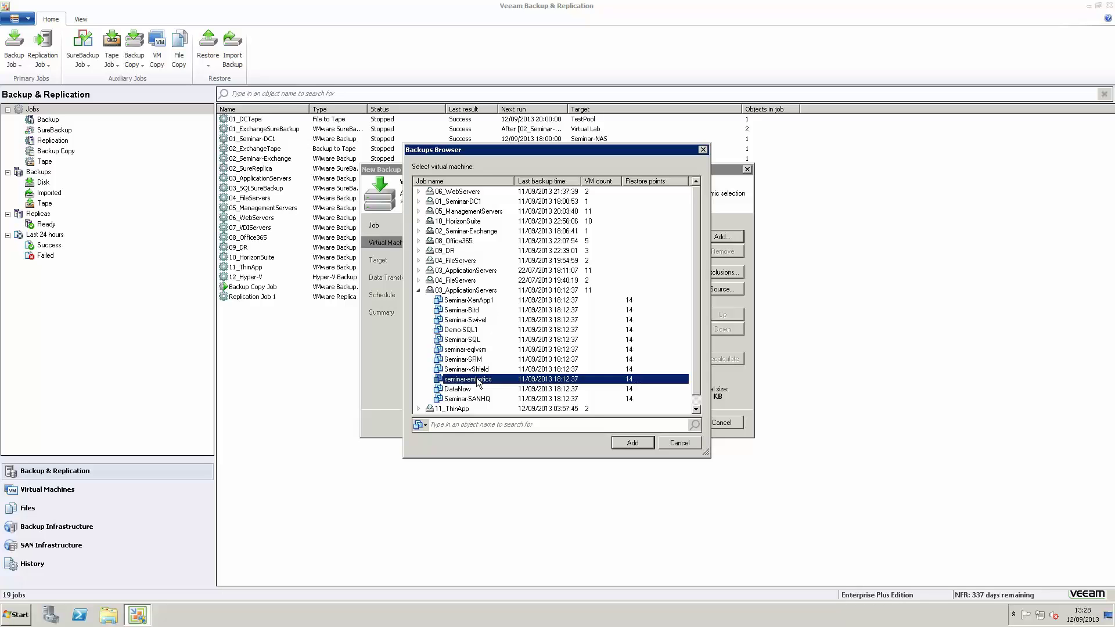
pyautogui.click(635, 441)
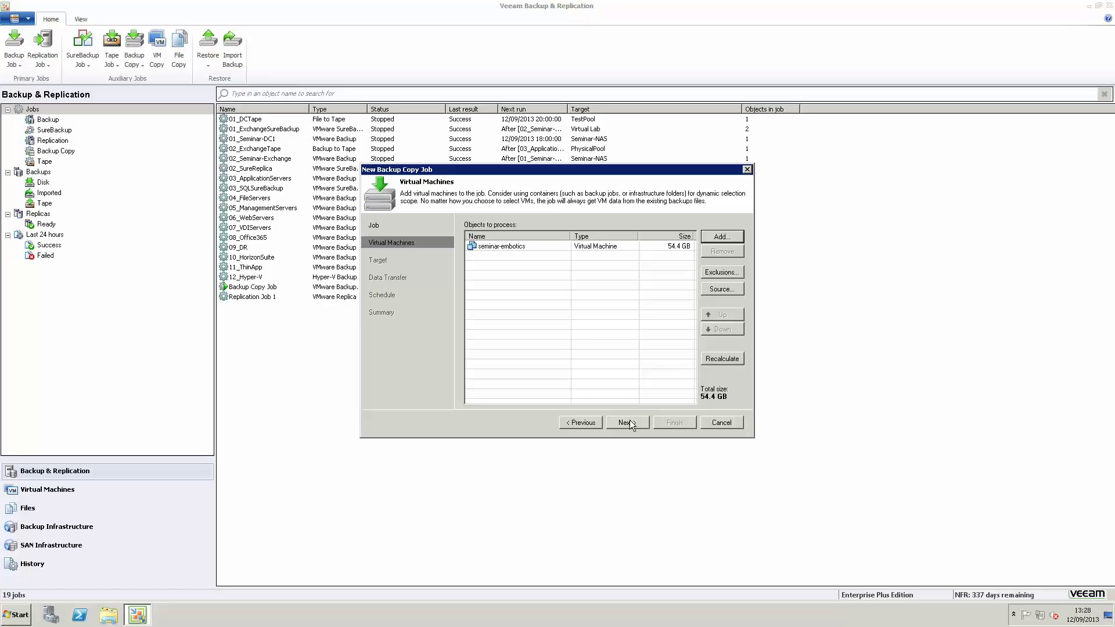
# Target DR Repository, keeping 4 weekly, 1 monthly, 1 quarterly and 1 yearly archival points
pyautogui.click(630, 420)
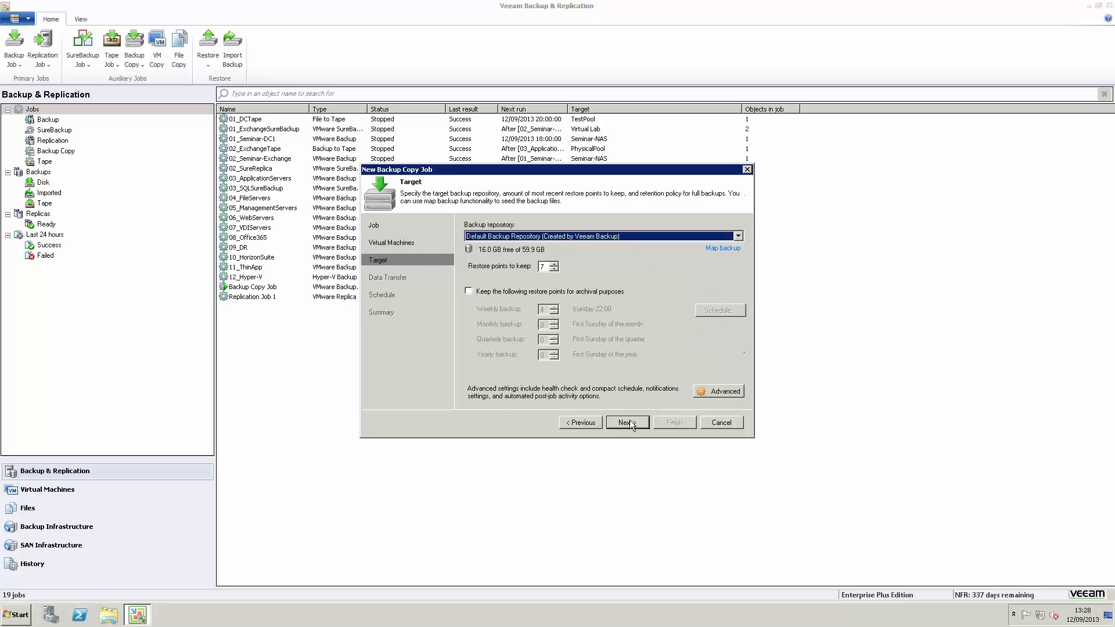
pyautogui.click(574, 241)
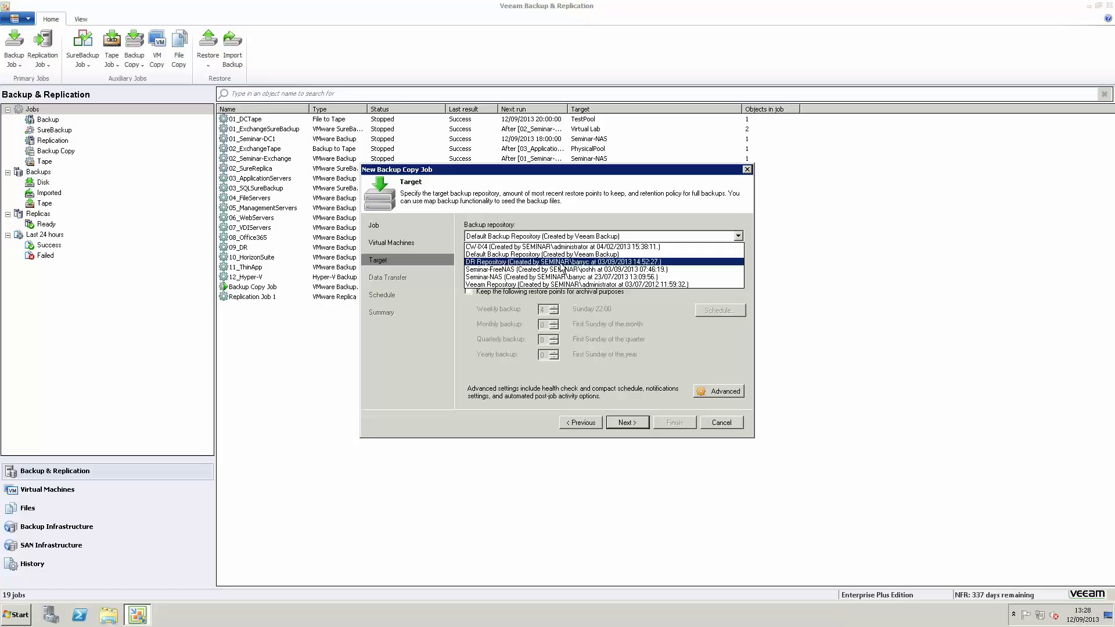
pyautogui.click(562, 262)
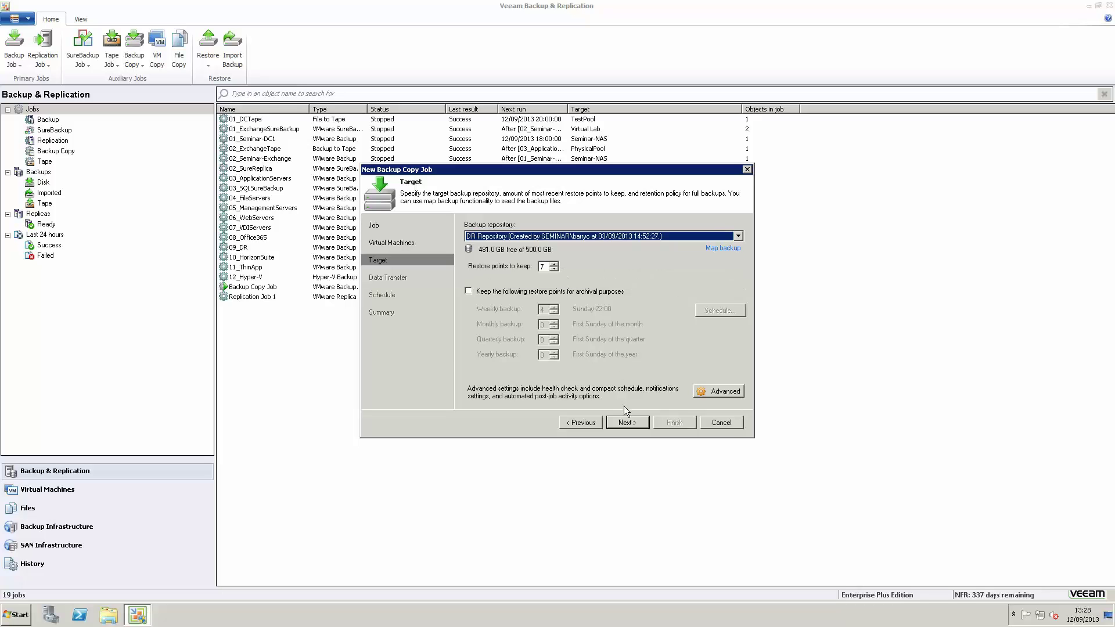
pyautogui.click(566, 294)
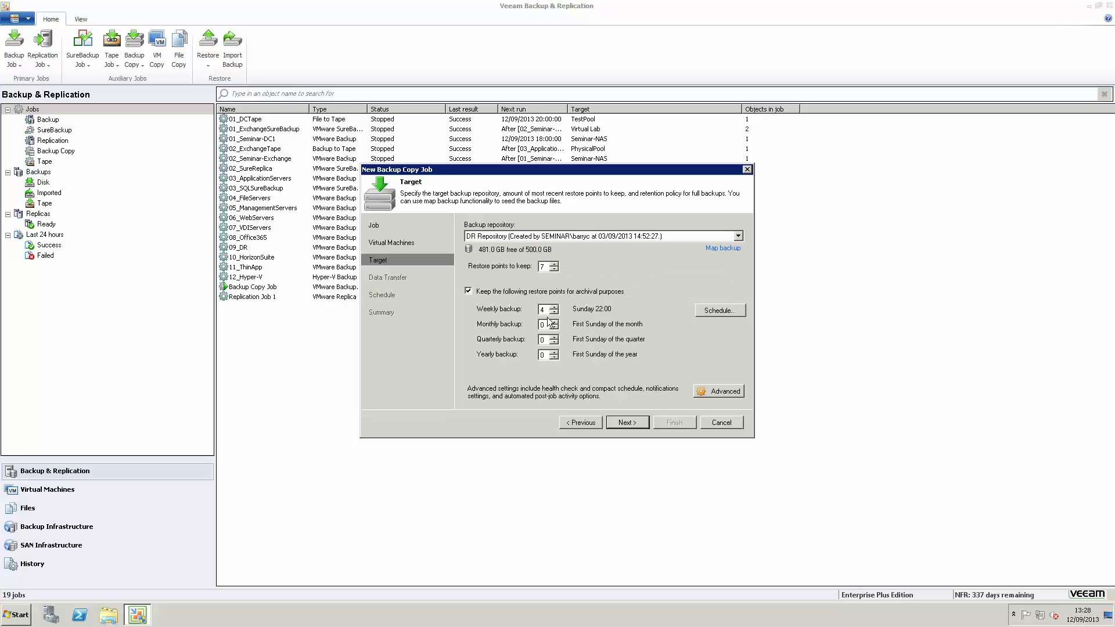
pyautogui.write('1')
pyautogui.press('Tab')
pyautogui.press('Tab')
pyautogui.write('1')
# Route data through WAN accelerators: SEMINAR-VEEAM as source, seminar-backups as target
pyautogui.click(645, 424)
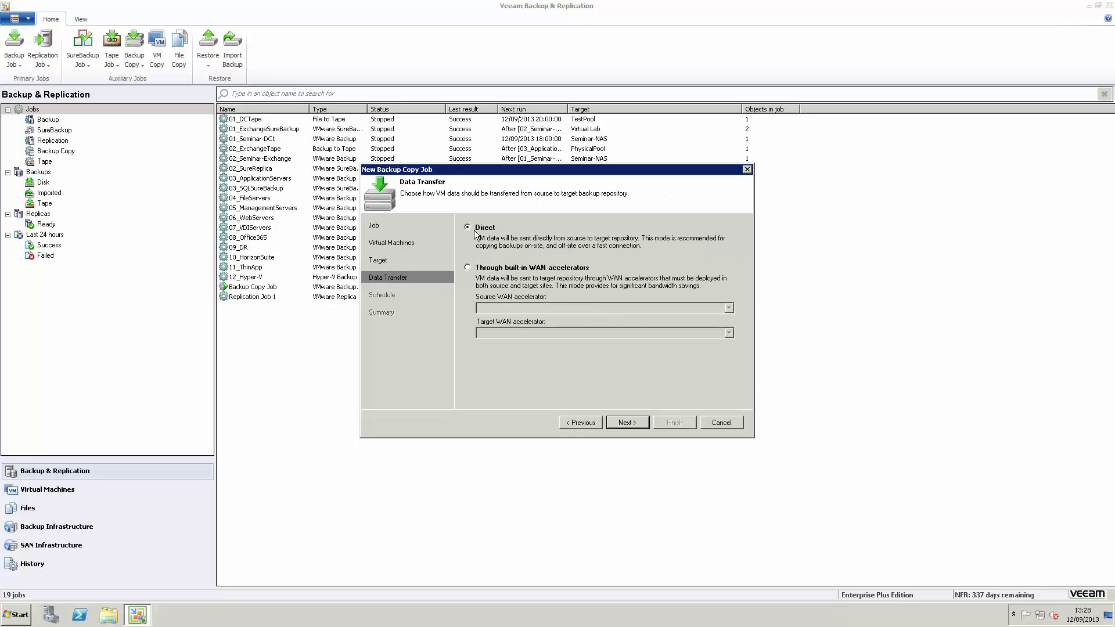
pyautogui.click(470, 268)
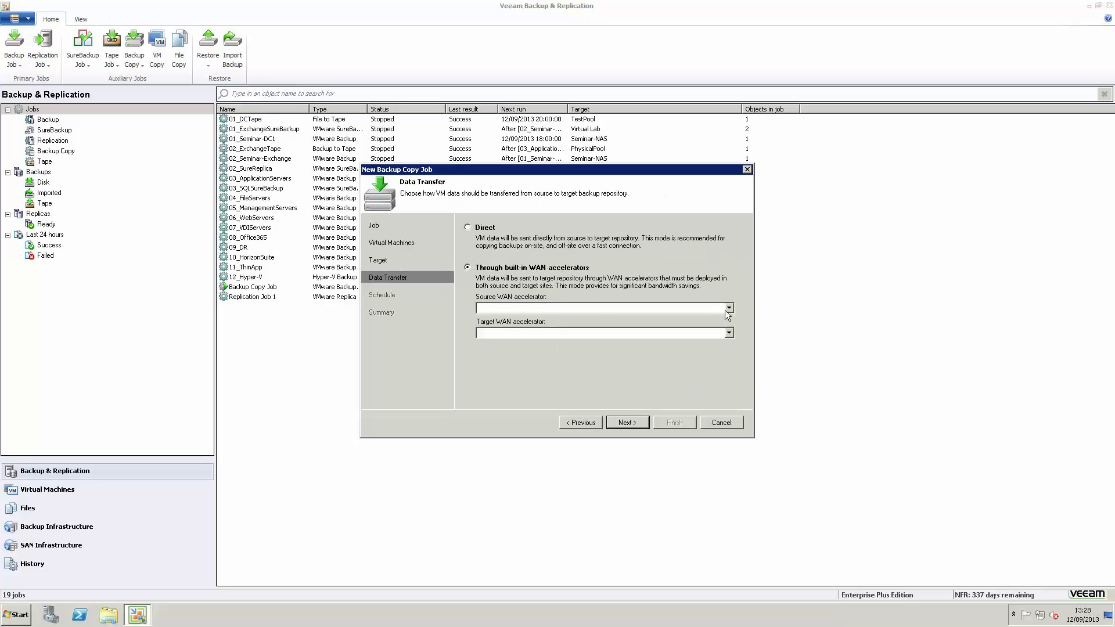
pyautogui.click(728, 310)
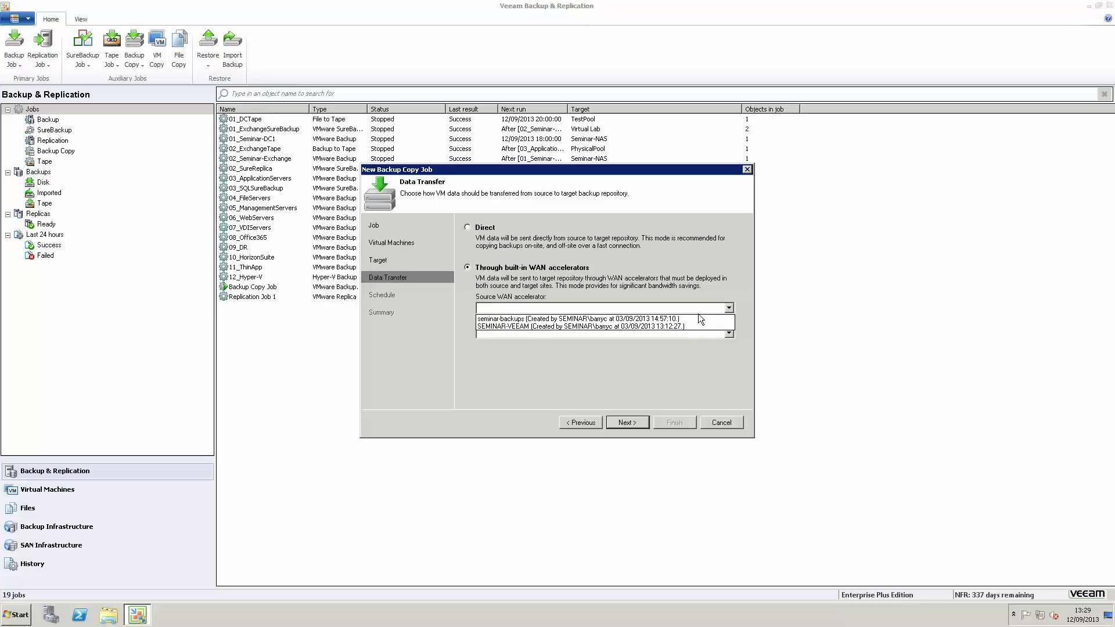
pyautogui.click(660, 326)
pyautogui.click(652, 334)
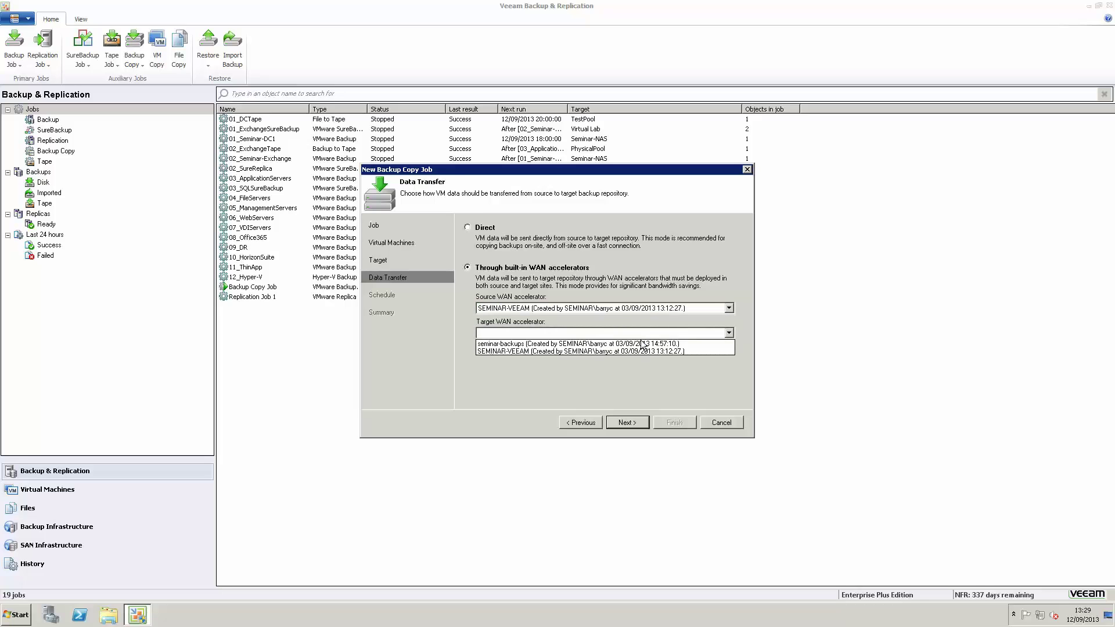
pyautogui.click(639, 345)
pyautogui.click(625, 424)
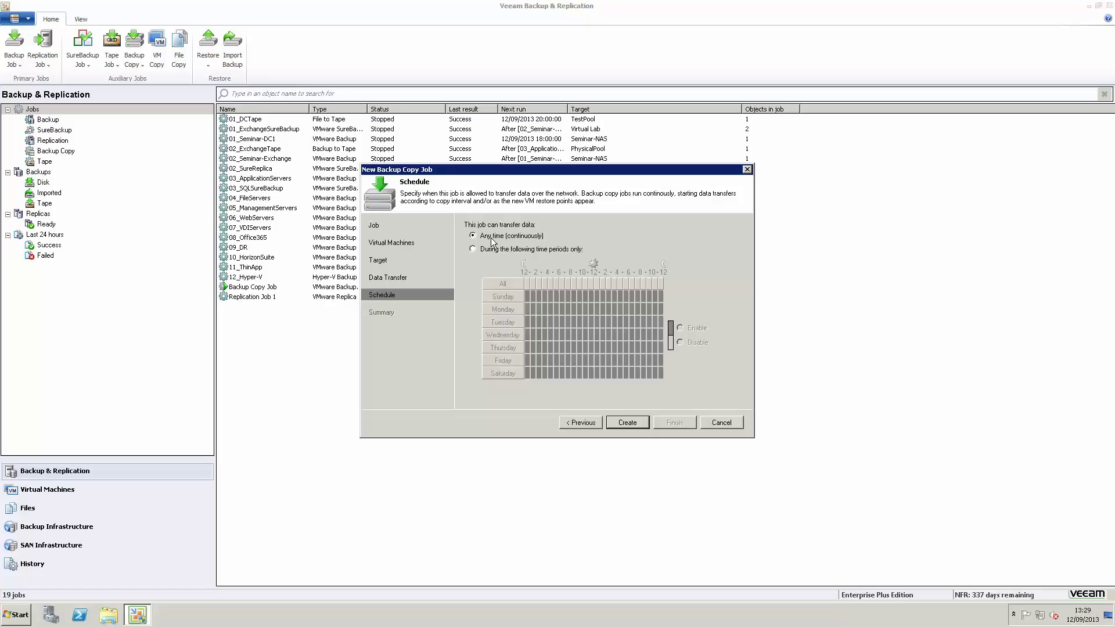
# Block data transfer 08:00–19:59 on every day, then create and finish the job
pyautogui.click(485, 251)
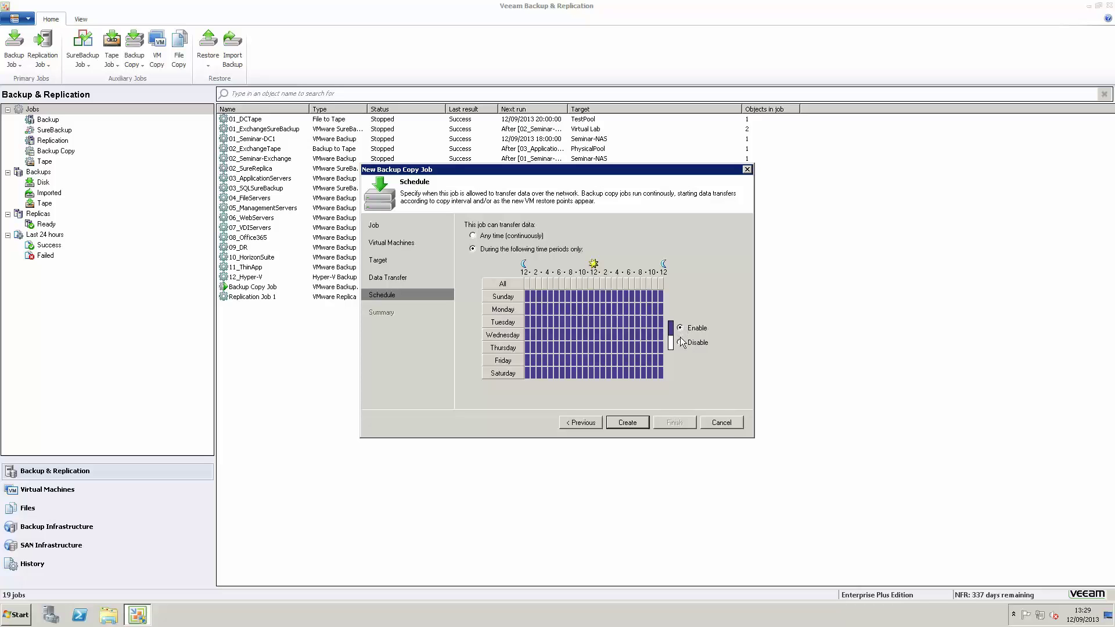
pyautogui.click(680, 342)
pyautogui.moveTo(572, 295); pyautogui.dragTo(637, 377)
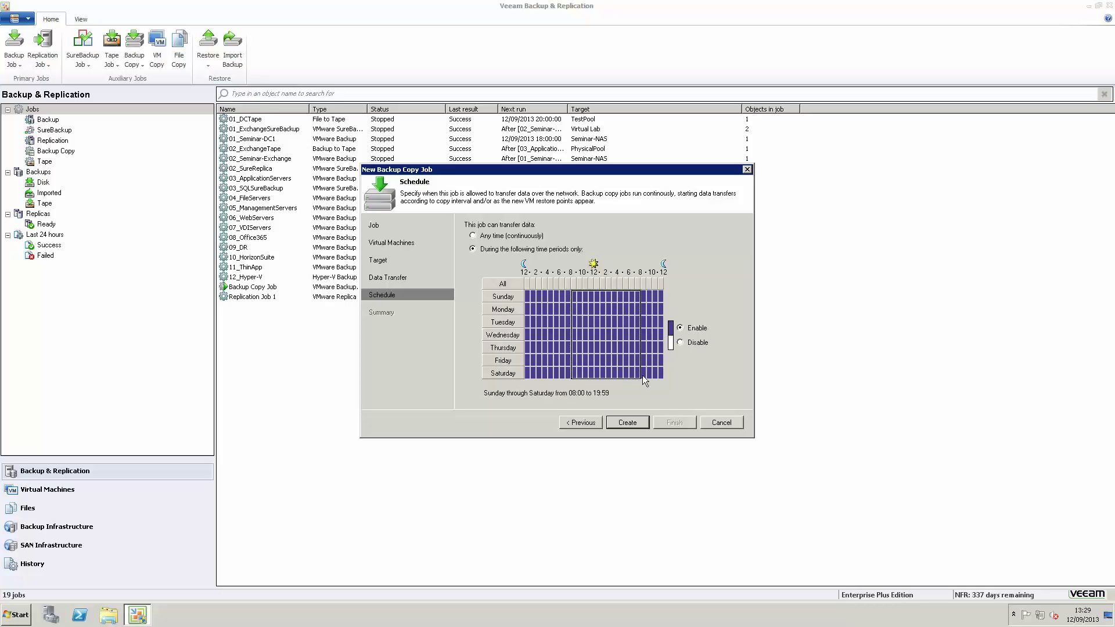
pyautogui.click(680, 342)
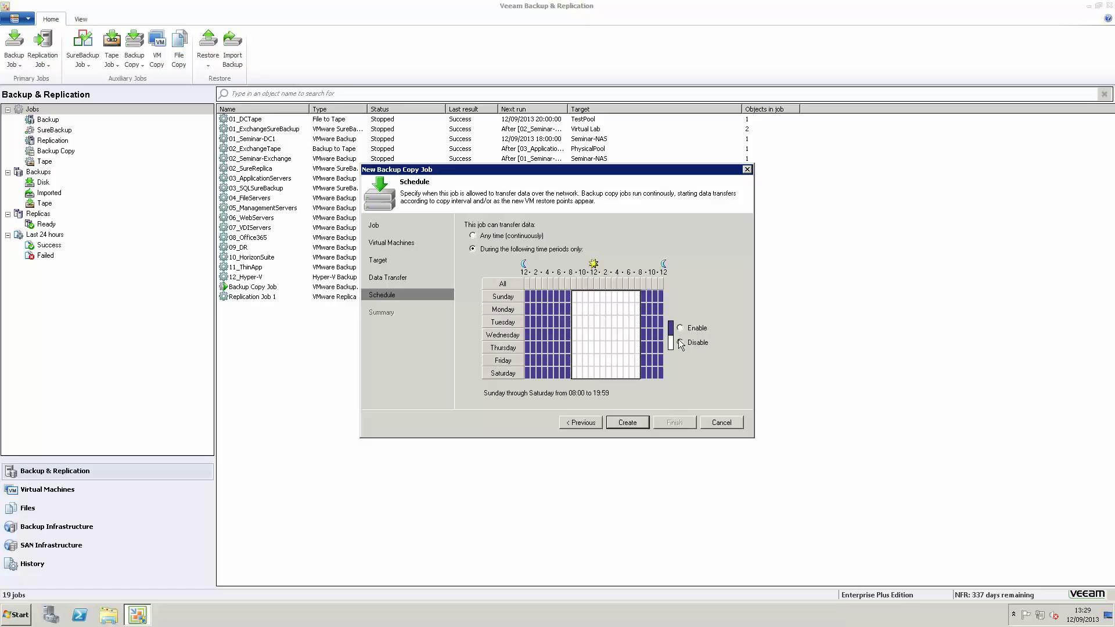
pyautogui.click(627, 422)
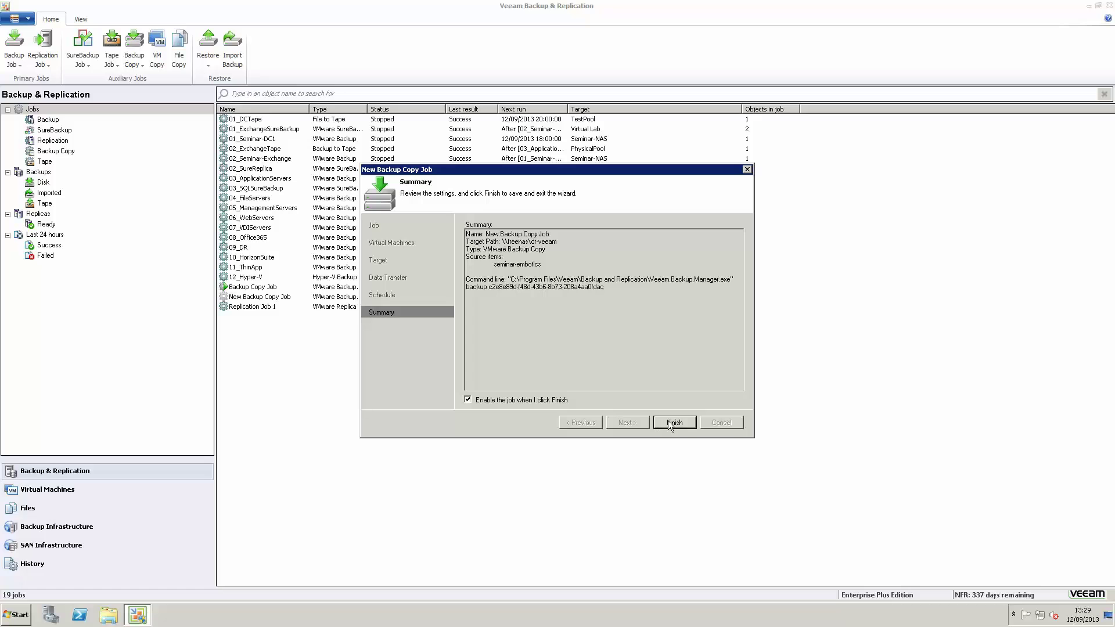
pyautogui.click(667, 421)
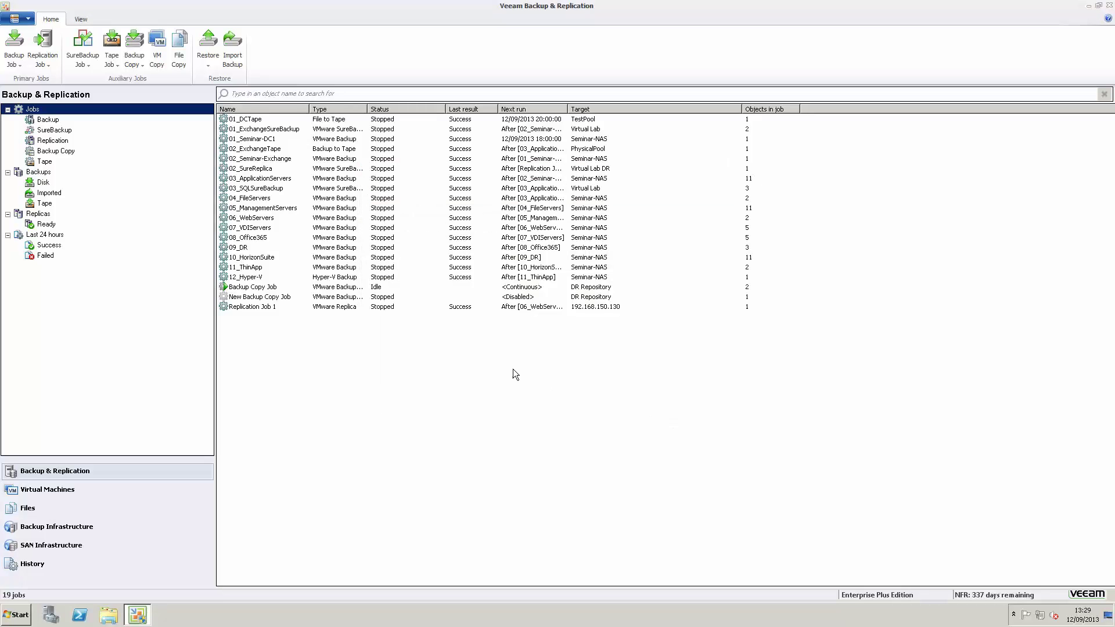